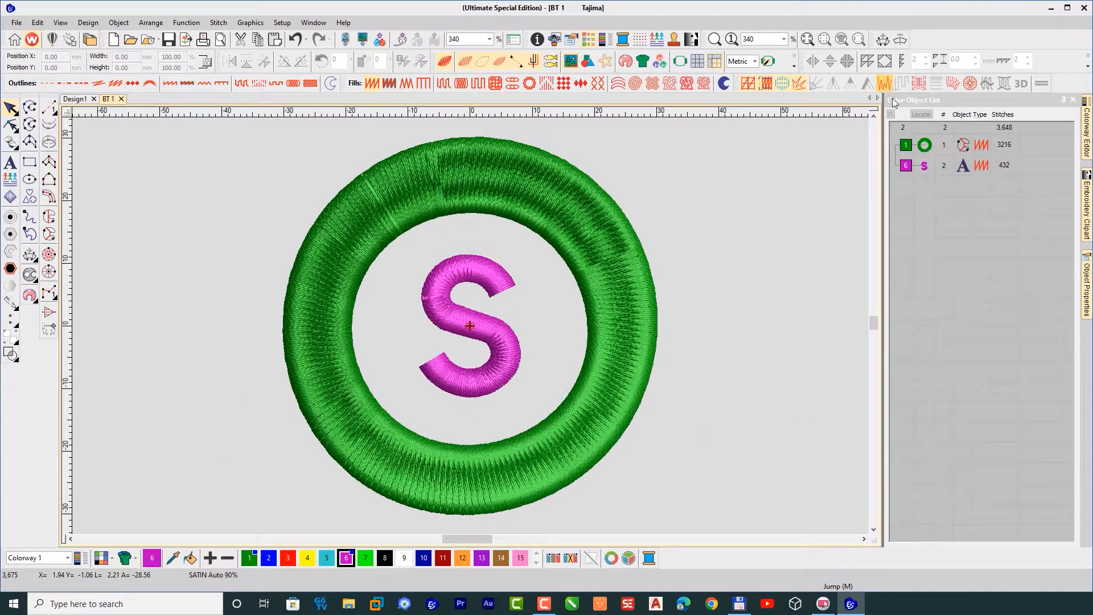
pyautogui.click(1087, 290)
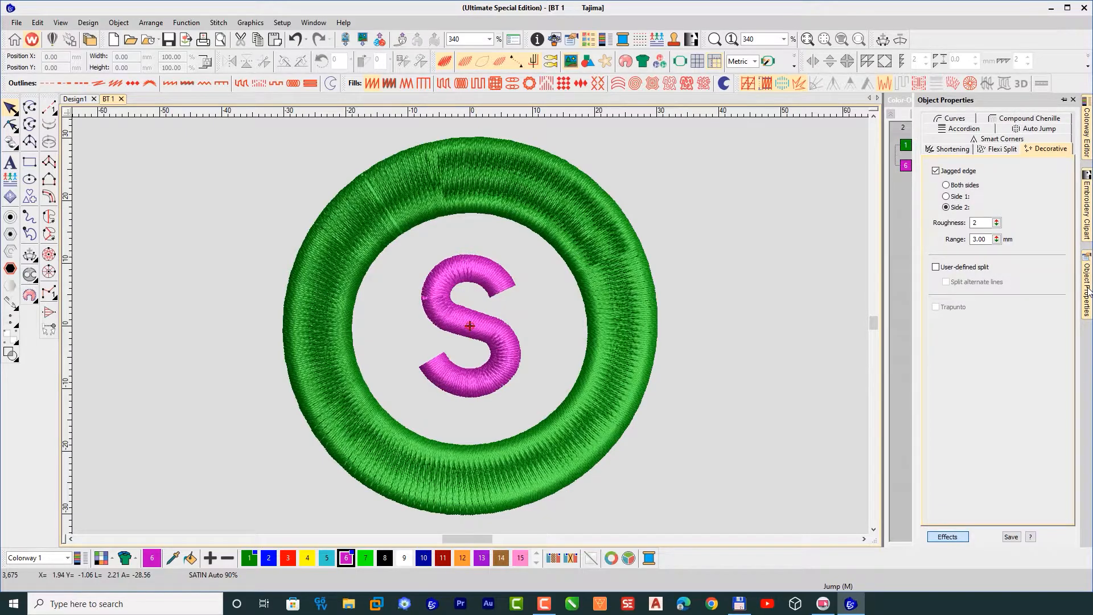
pyautogui.click(1001, 150)
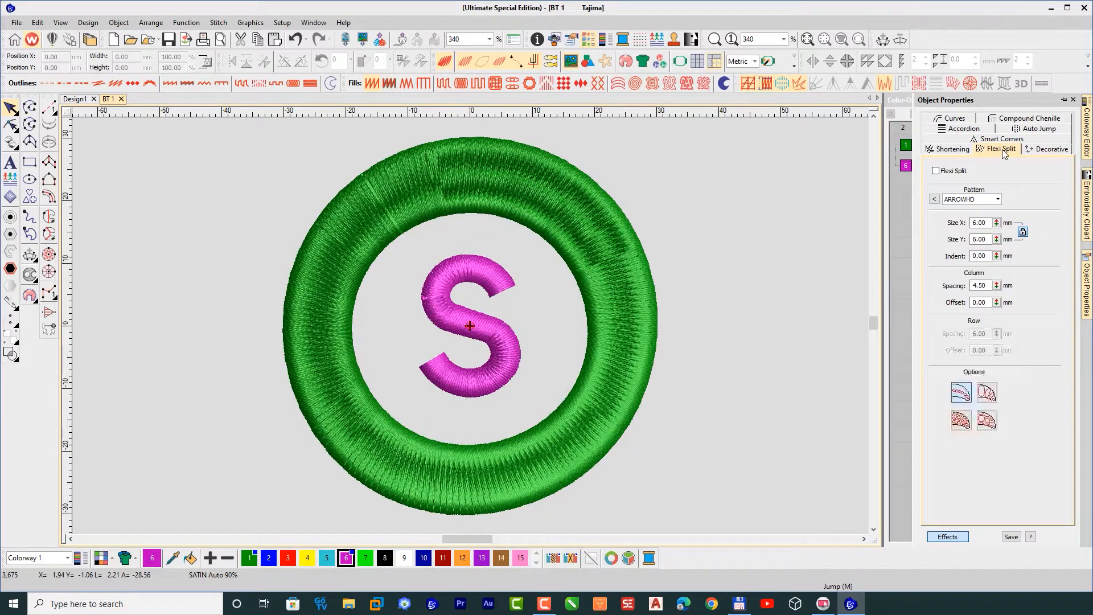
pyautogui.click(1052, 151)
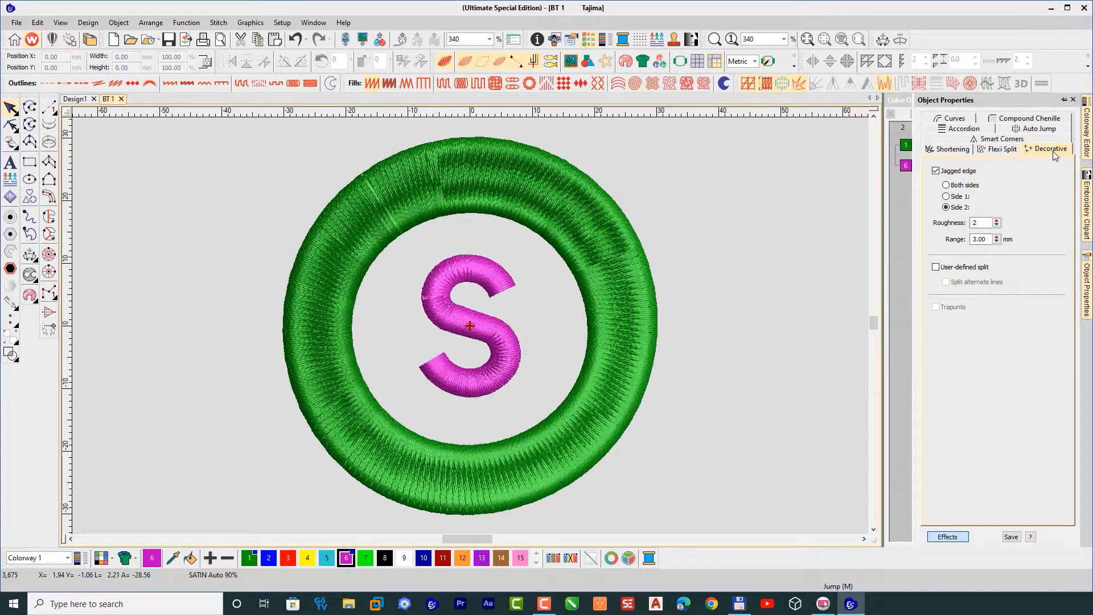
pyautogui.click(1001, 151)
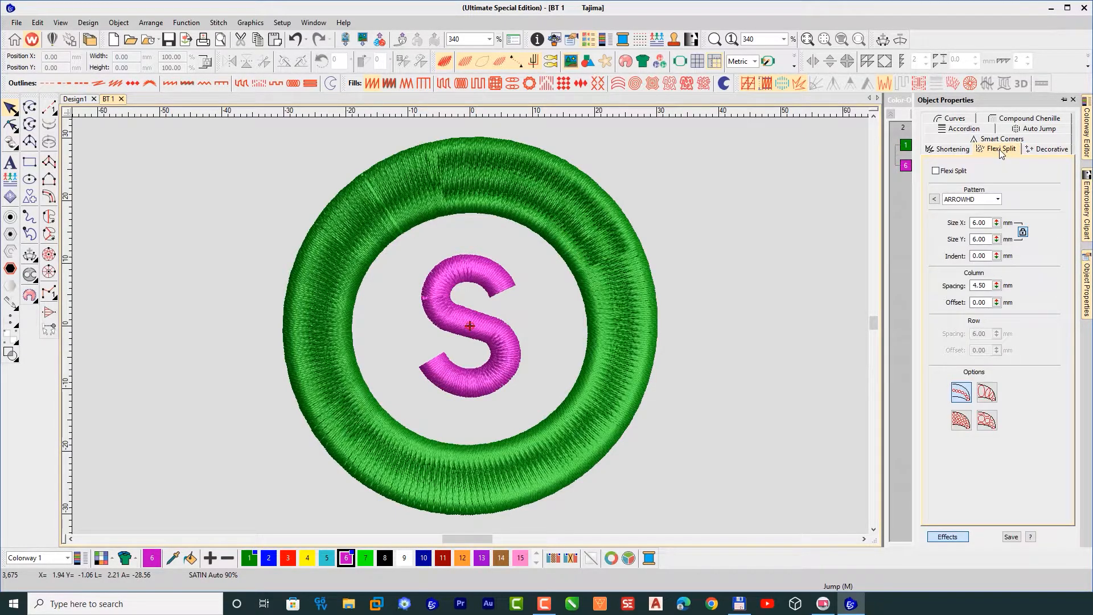
pyautogui.click(1048, 150)
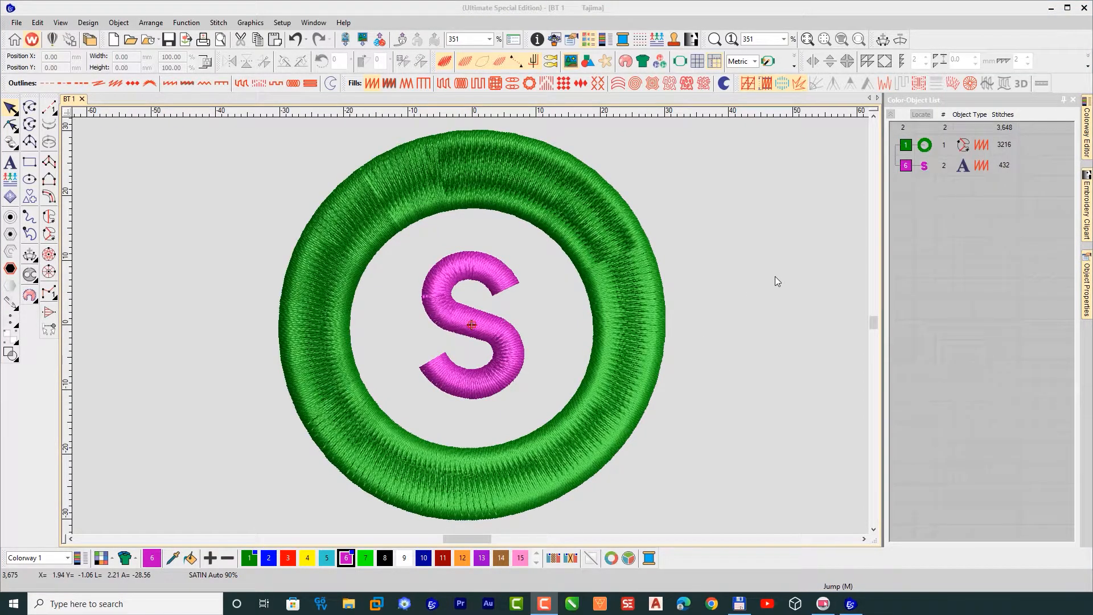
# Step: Select the green ring and enable its Flexi Split effect
pyautogui.click(925, 149)
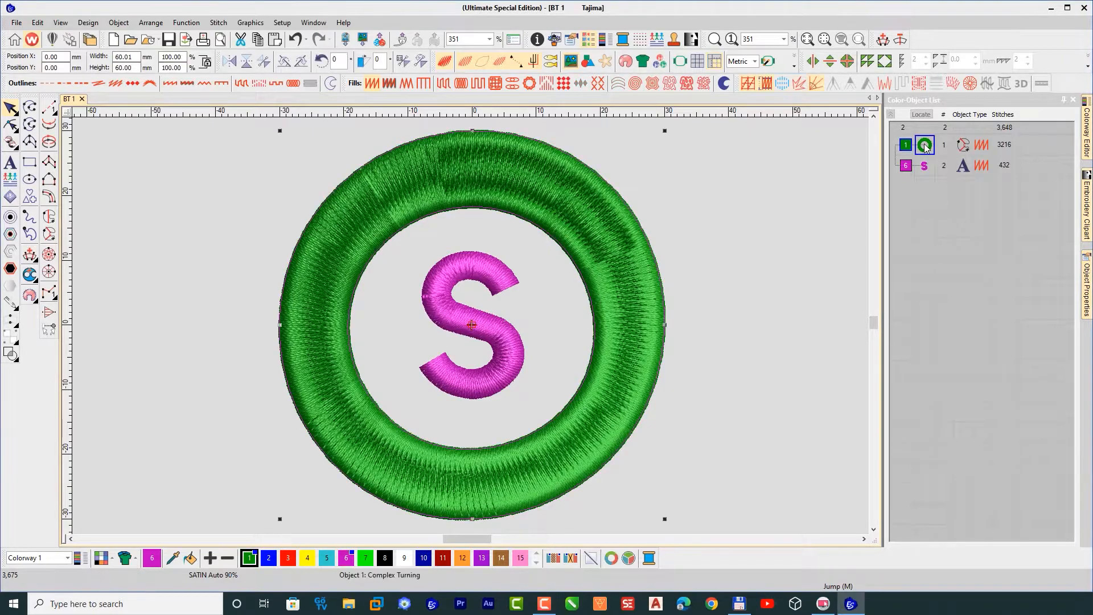
pyautogui.click(1086, 293)
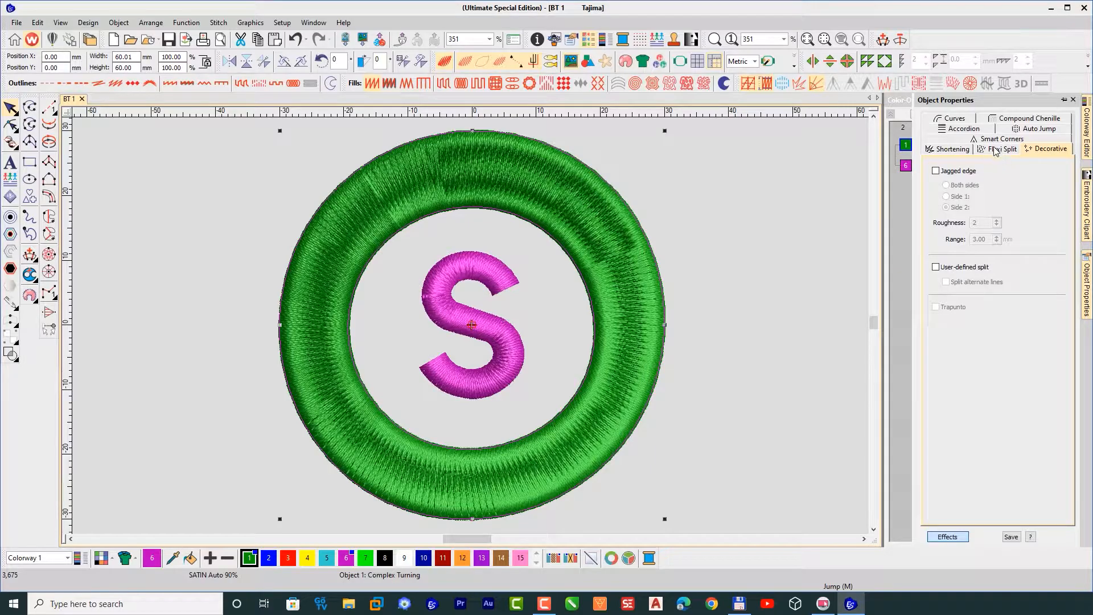
pyautogui.click(996, 150)
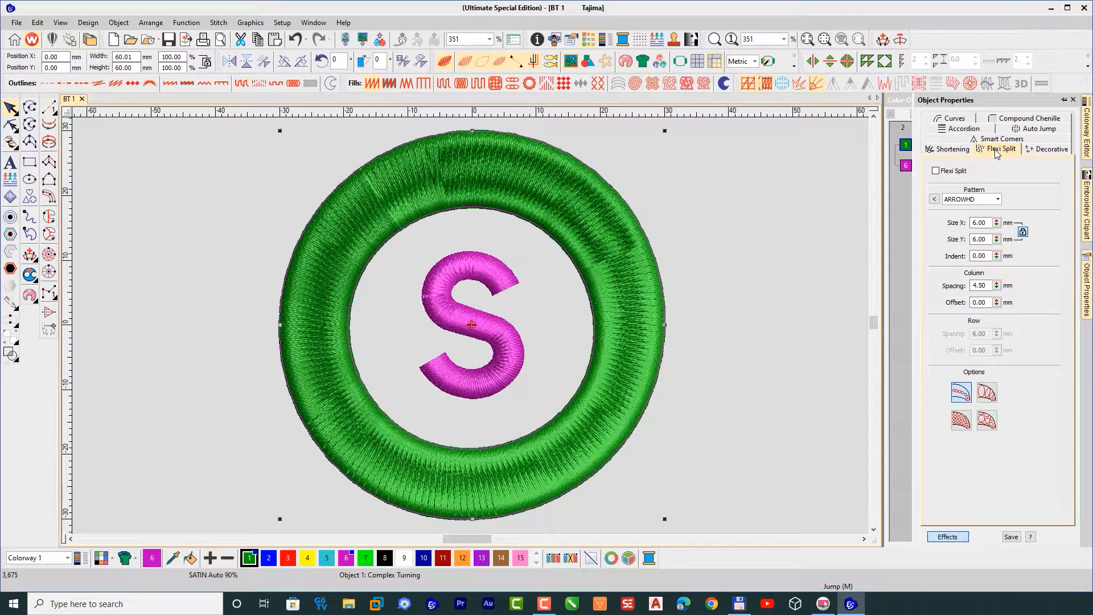
pyautogui.click(1050, 149)
pyautogui.click(1000, 152)
pyautogui.click(935, 171)
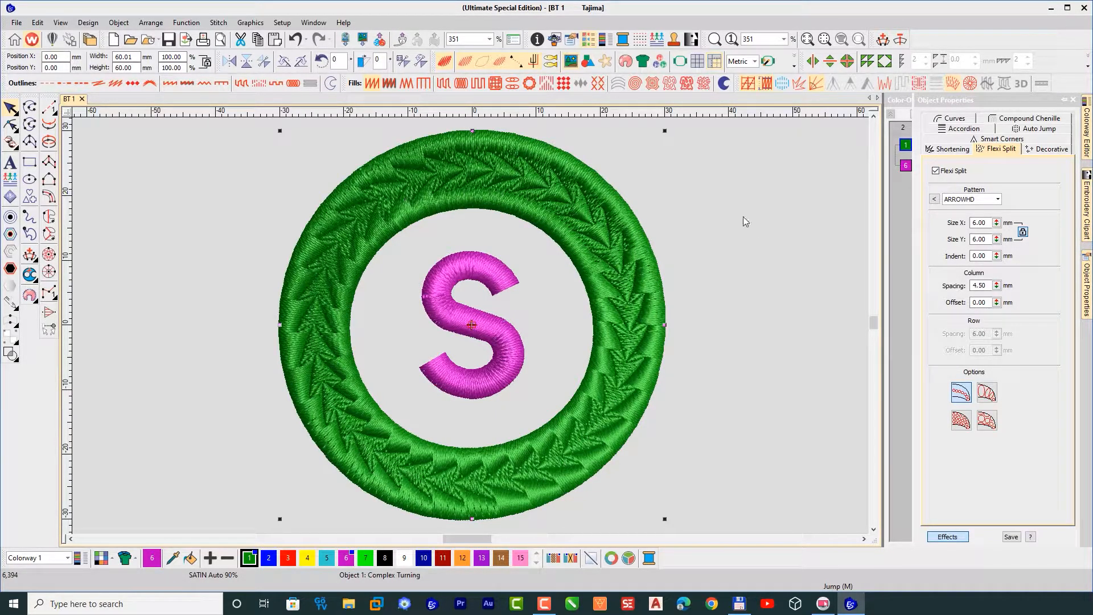
# Step: Try the BARS, CHAIN, LEAF and WAVE2 Flexi Split patterns on the ring and restore the ARROWHD pattern
pyautogui.click(997, 199)
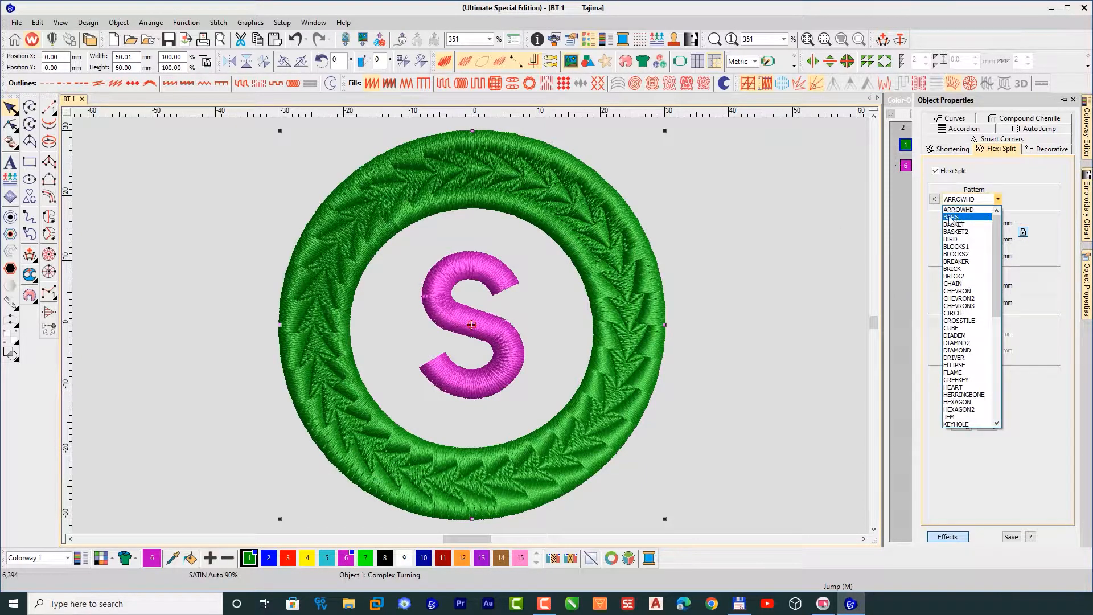
pyautogui.click(949, 217)
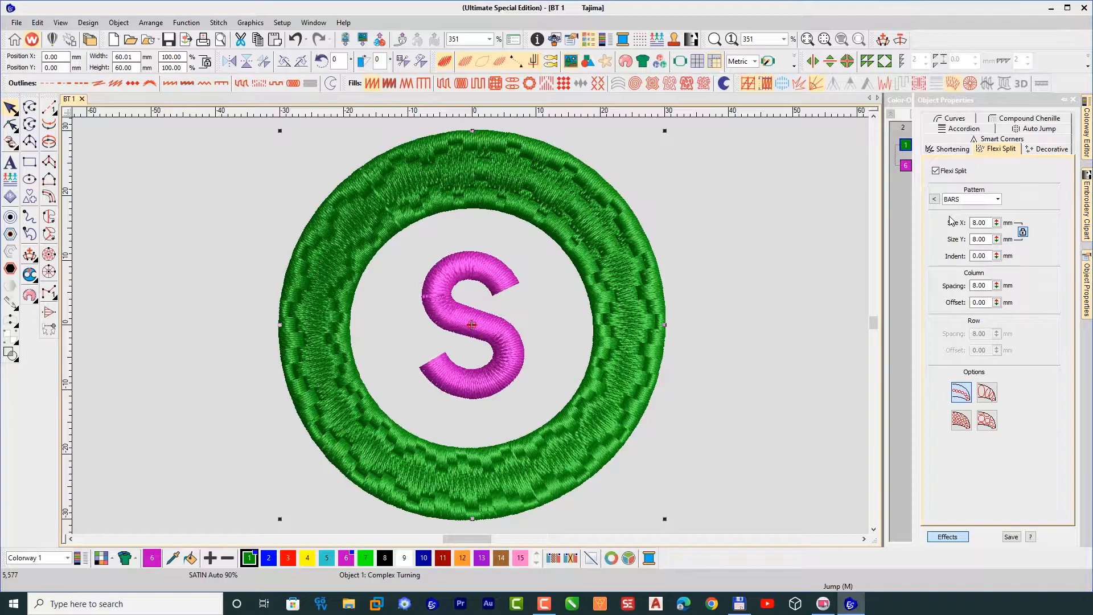
pyautogui.click(997, 200)
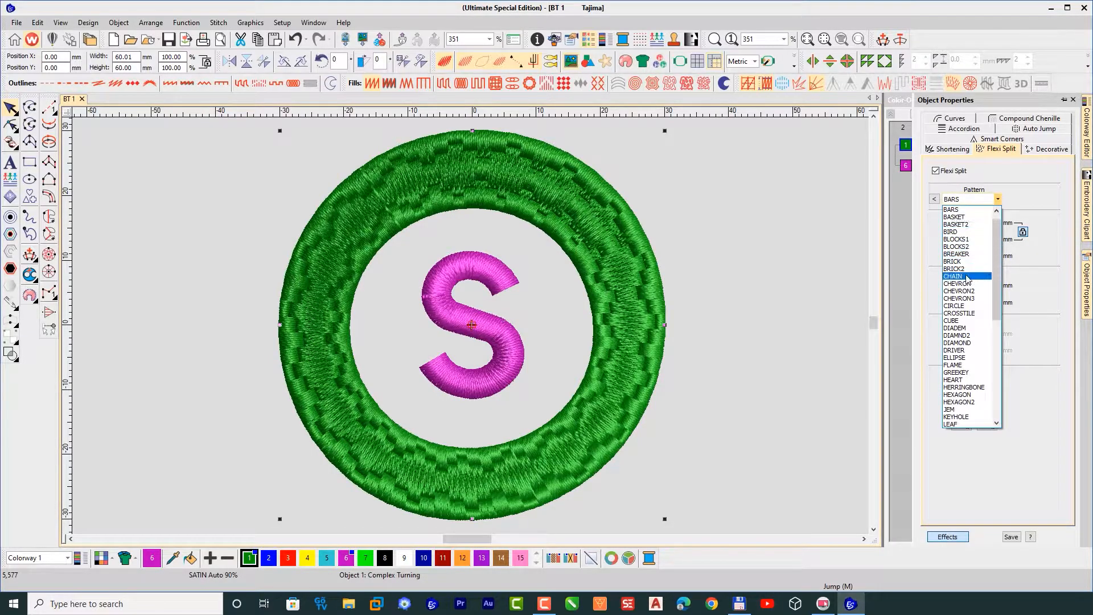
pyautogui.click(958, 276)
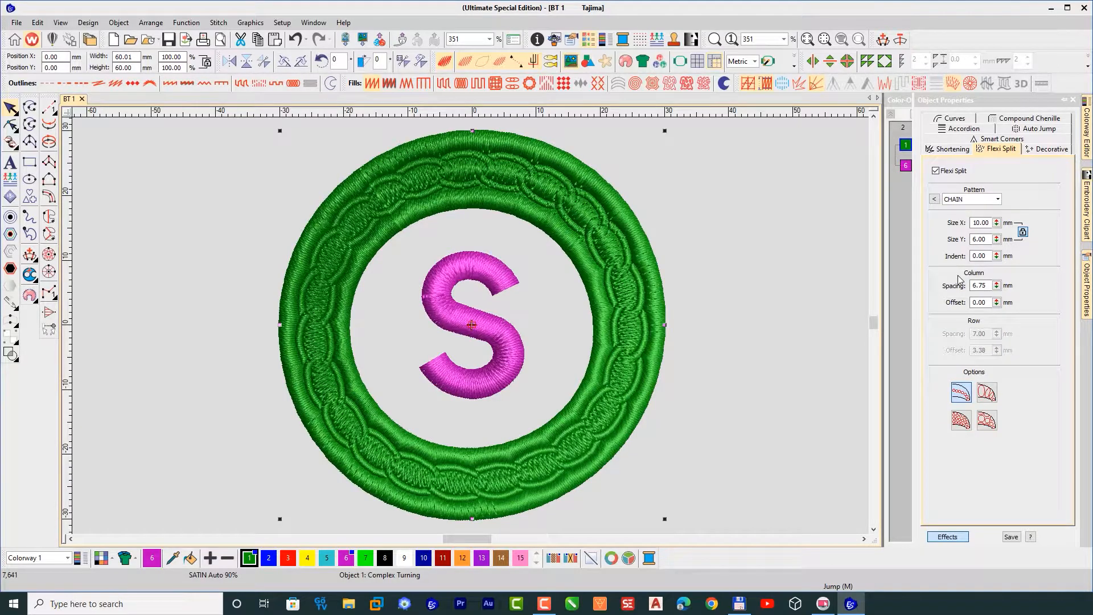
pyautogui.click(997, 200)
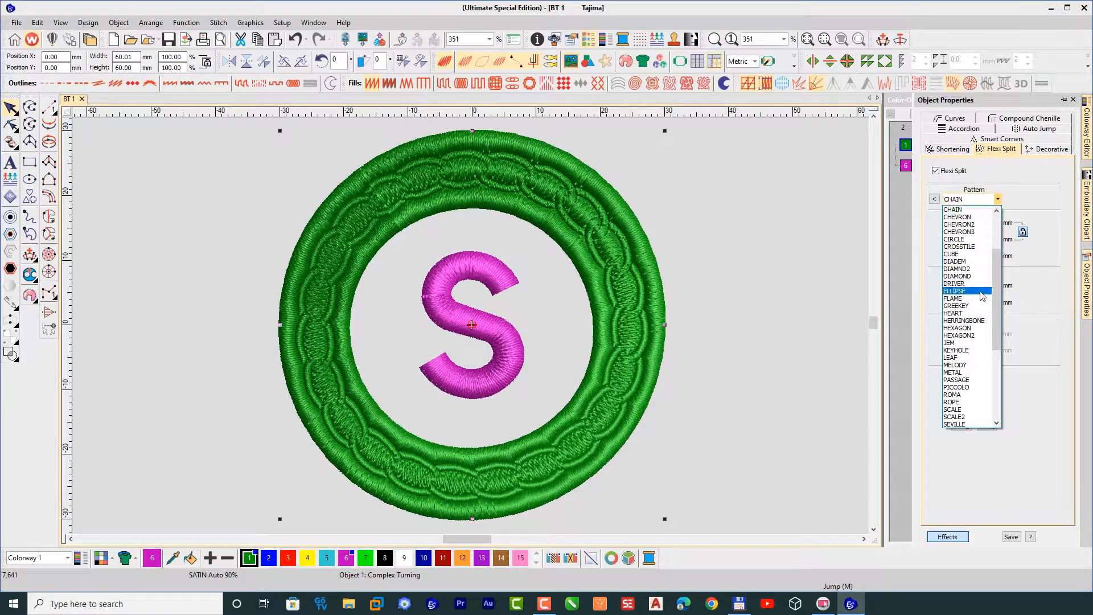
pyautogui.click(952, 357)
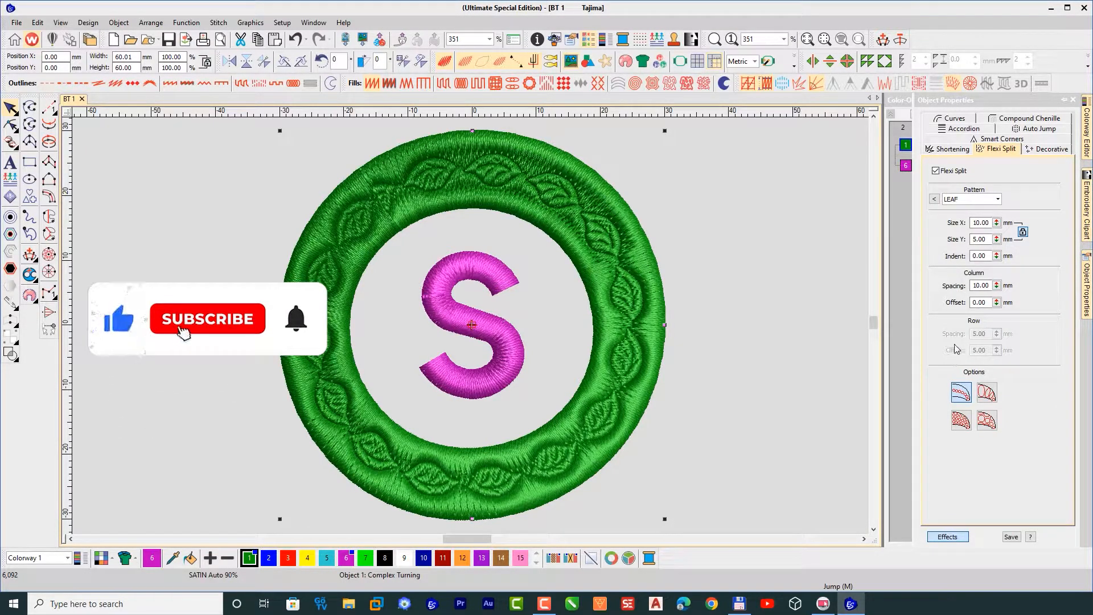
pyautogui.click(998, 199)
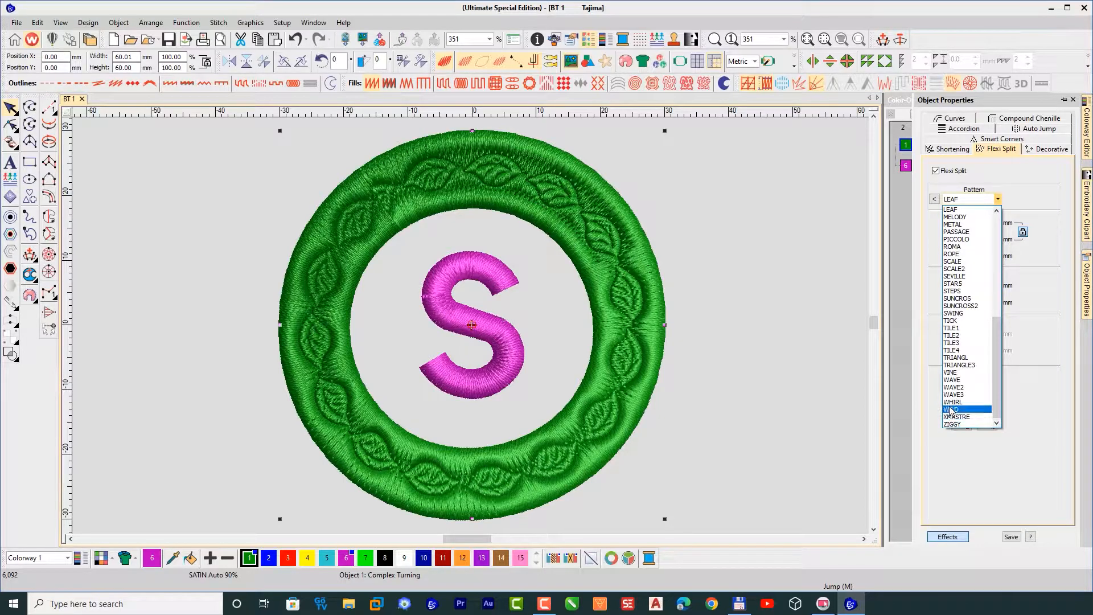
pyautogui.click(954, 388)
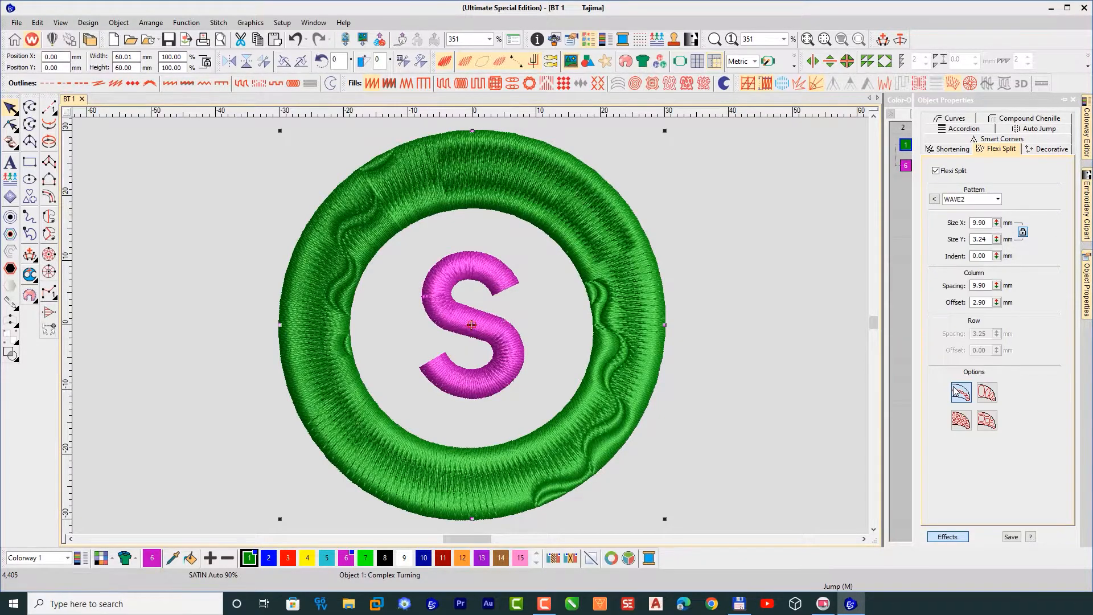
pyautogui.click(997, 199)
pyautogui.moveTo(997, 357); pyautogui.dragTo(1001, 237)
pyautogui.click(963, 210)
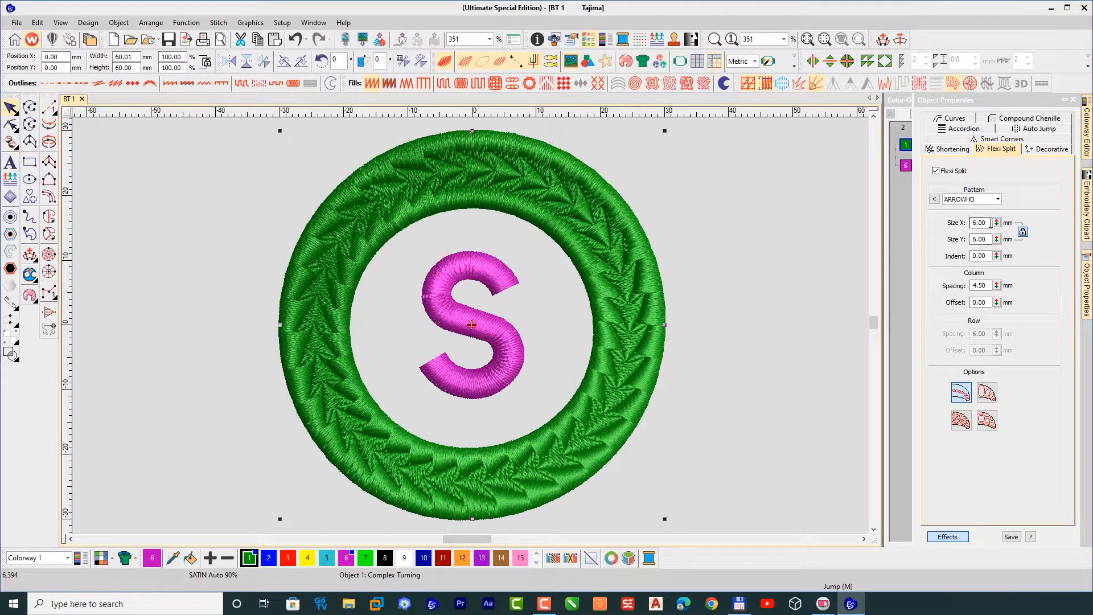
# Step: Set the ring's arrowhead pattern size to 3 mm and its column spacing to 2 mm
pyautogui.moveTo(990, 223); pyautogui.dragTo(956, 226)
pyautogui.write('3')
pyautogui.press('Return')
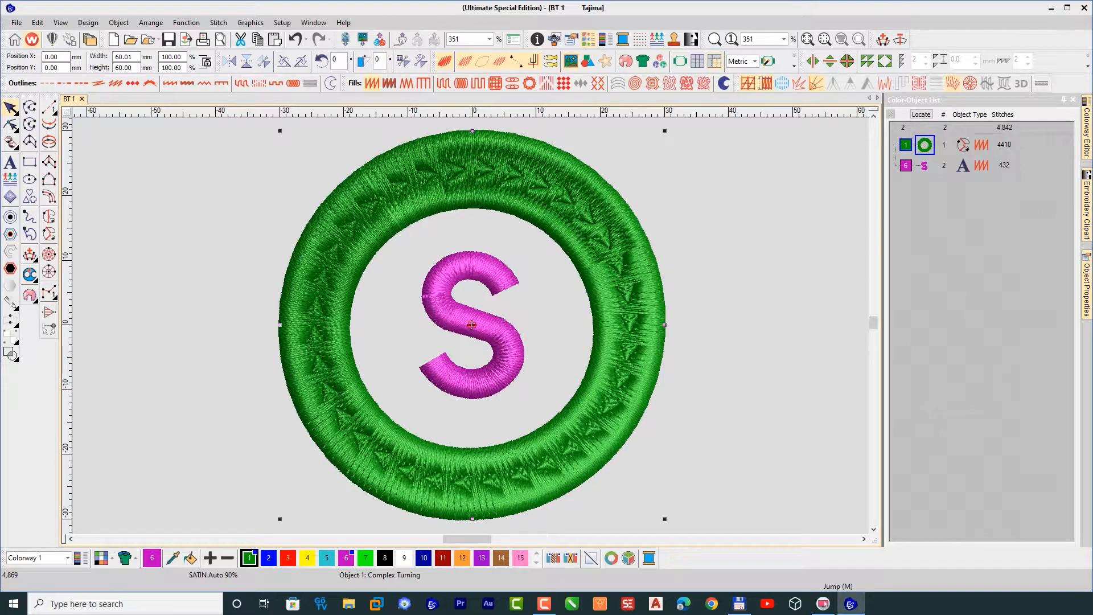
pyautogui.moveTo(1084, 287)
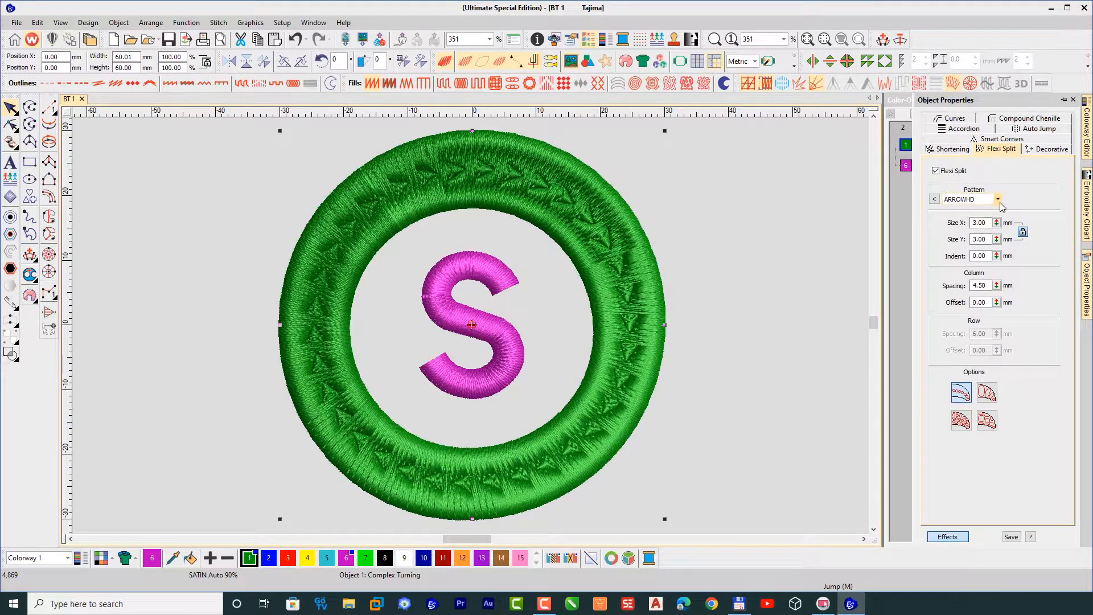
pyautogui.doubleClick(980, 285)
pyautogui.write('2')
pyautogui.press('Return')
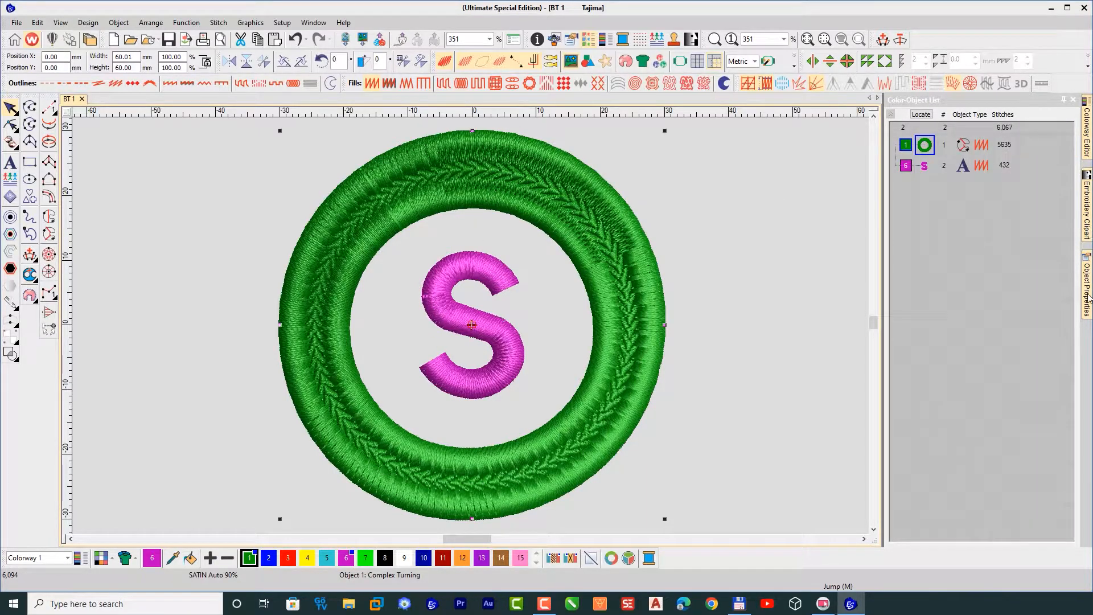
# Step: Enable the jagged edge effect on the ring, try it on side 1, and apply it to both sides
pyautogui.moveTo(1087, 284)
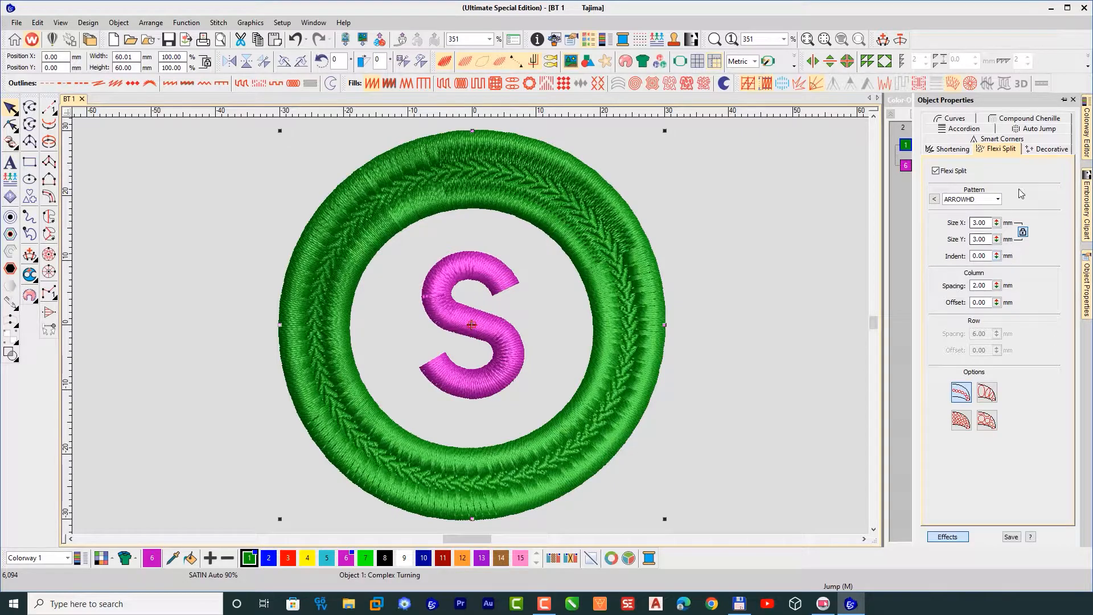
pyautogui.click(1048, 151)
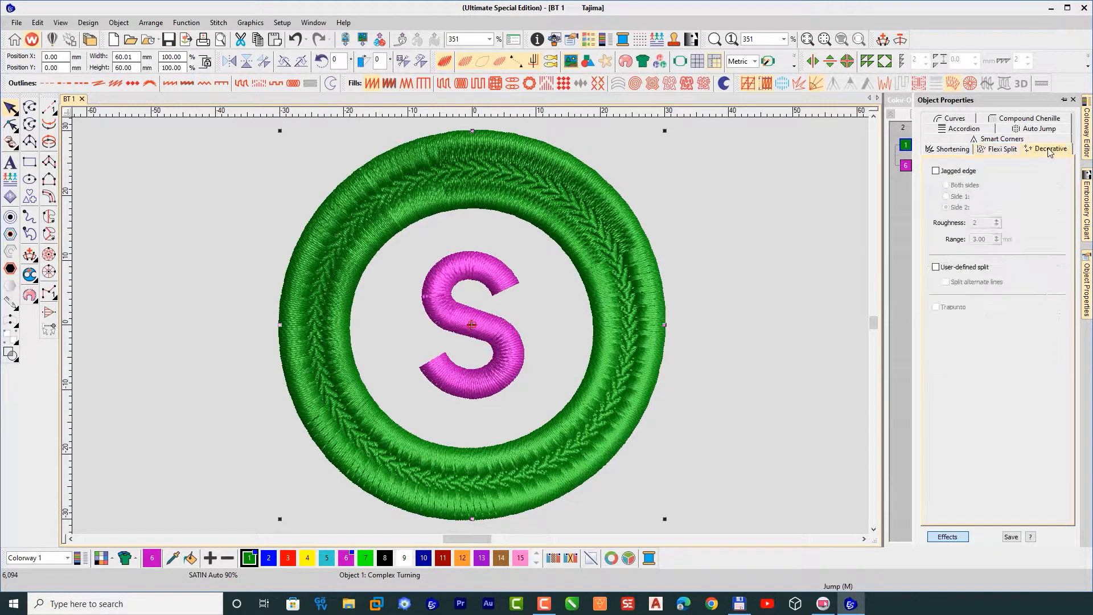
pyautogui.click(936, 171)
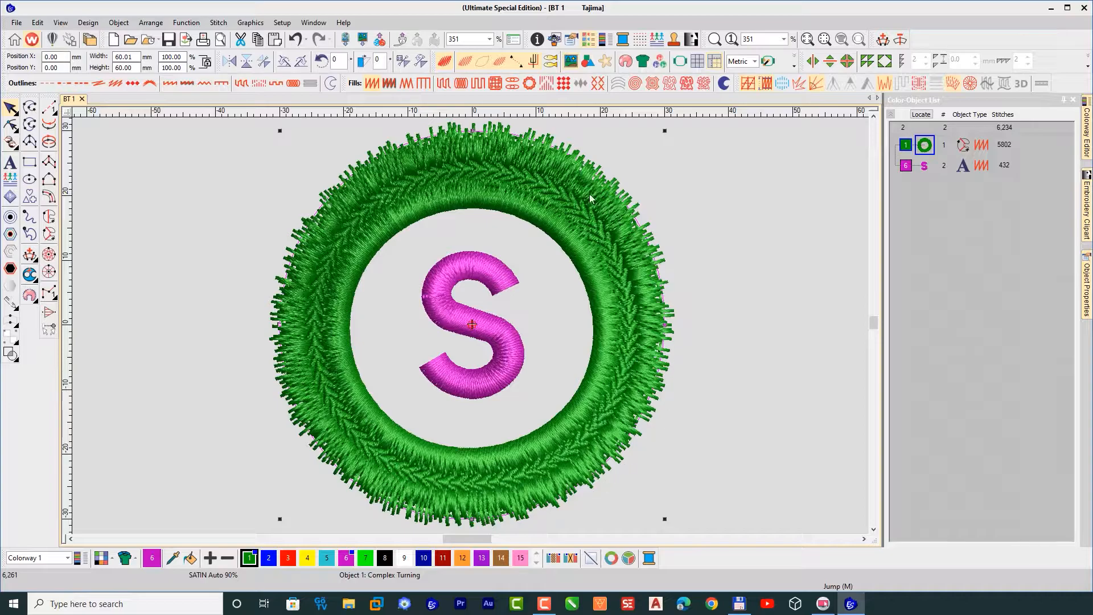
pyautogui.moveTo(1088, 288)
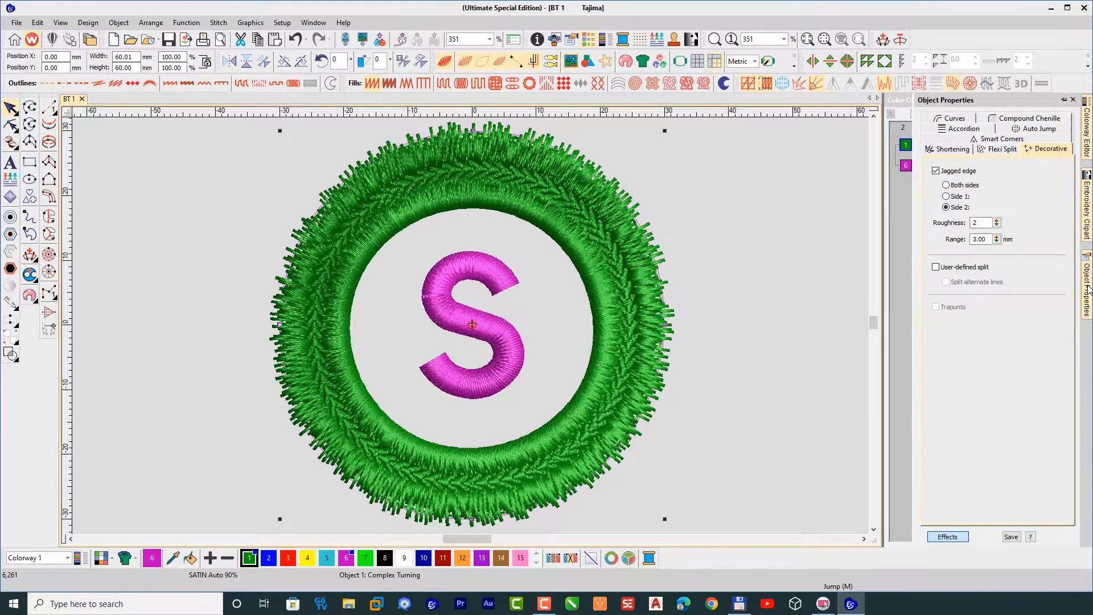
pyautogui.click(945, 196)
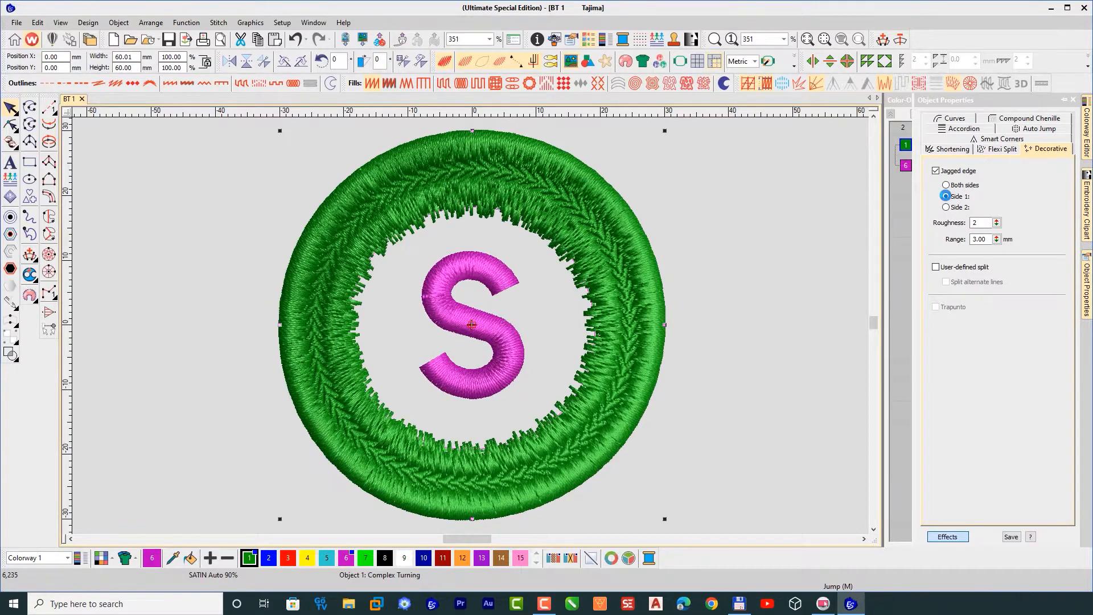
pyautogui.click(946, 185)
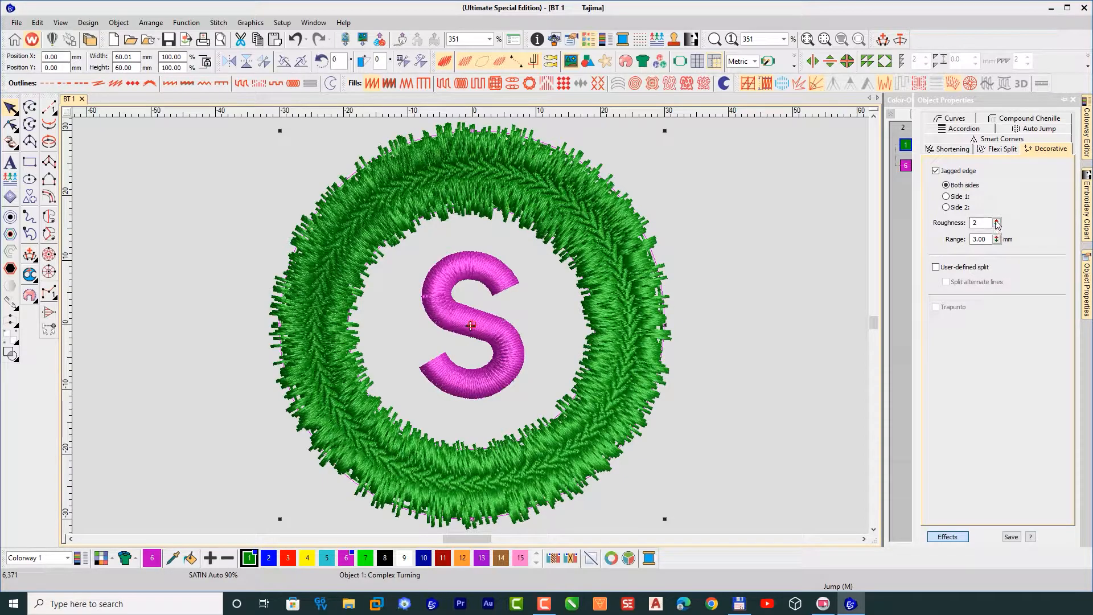
# Step: Try a jagged edge roughness of 5 on the ring and settle on 4
pyautogui.click(997, 223)
pyautogui.moveTo(947, 240); pyautogui.dragTo(946, 221)
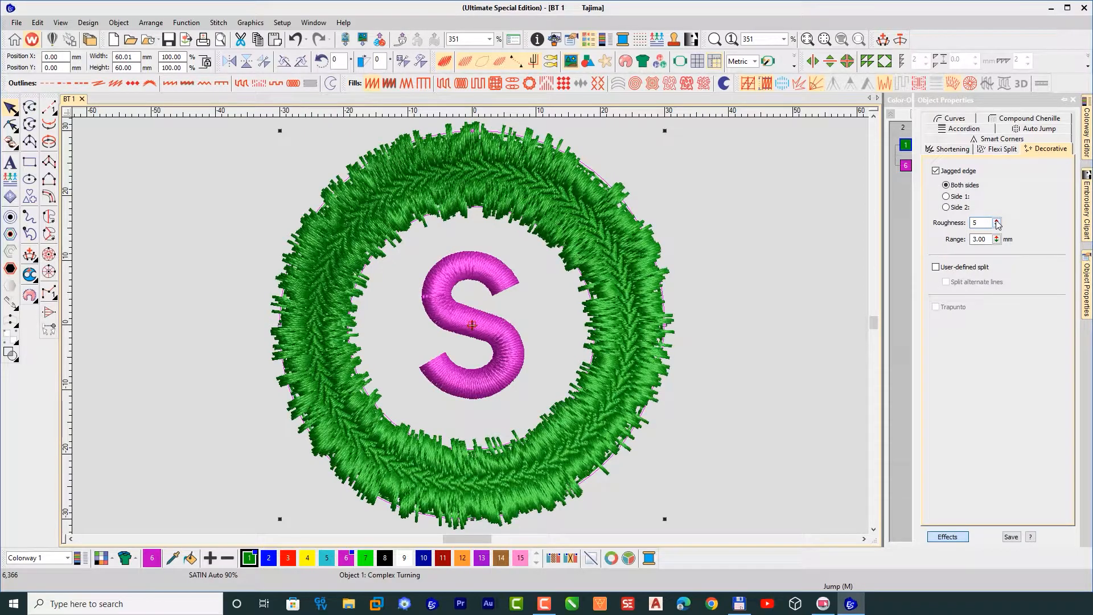
pyautogui.click(997, 224)
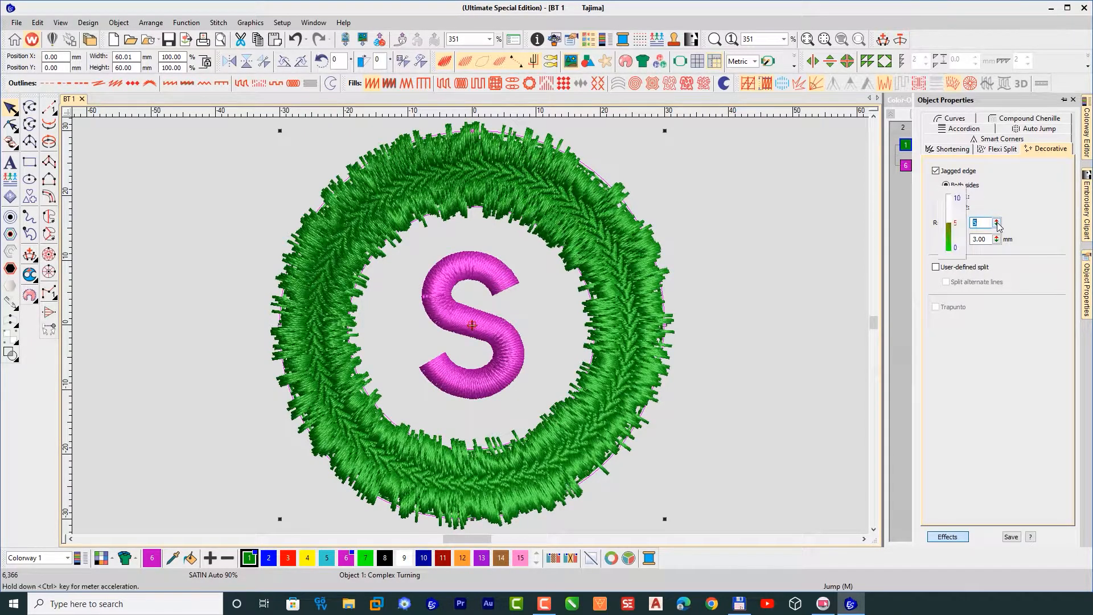
pyautogui.click(940, 228)
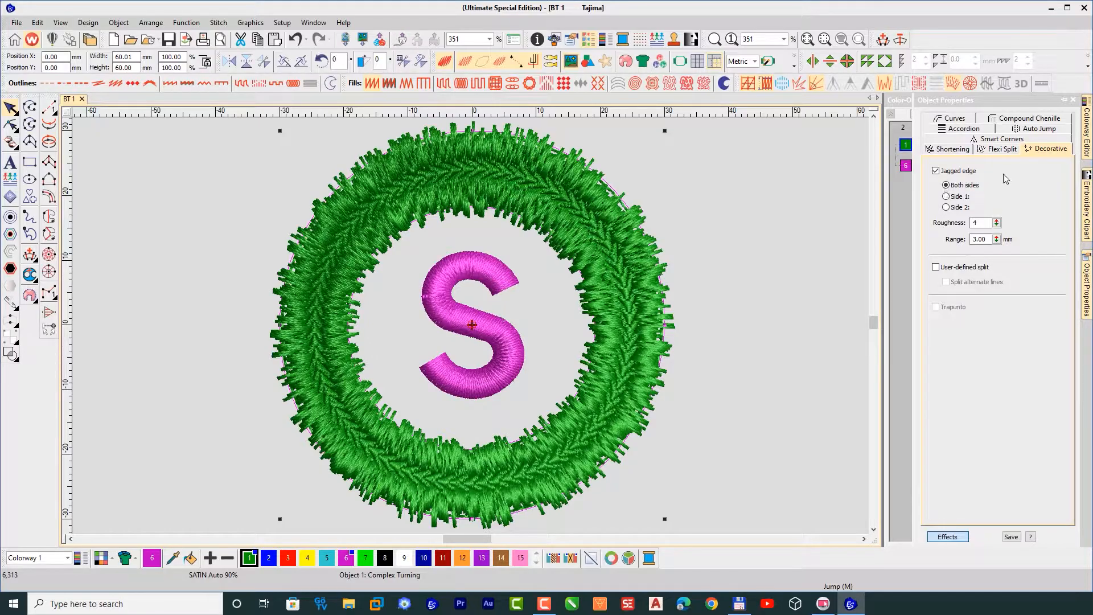
# Step: Set the ring's Flexi Split pattern size to 2 mm and its column spacing to 1.5 mm
pyautogui.click(1002, 149)
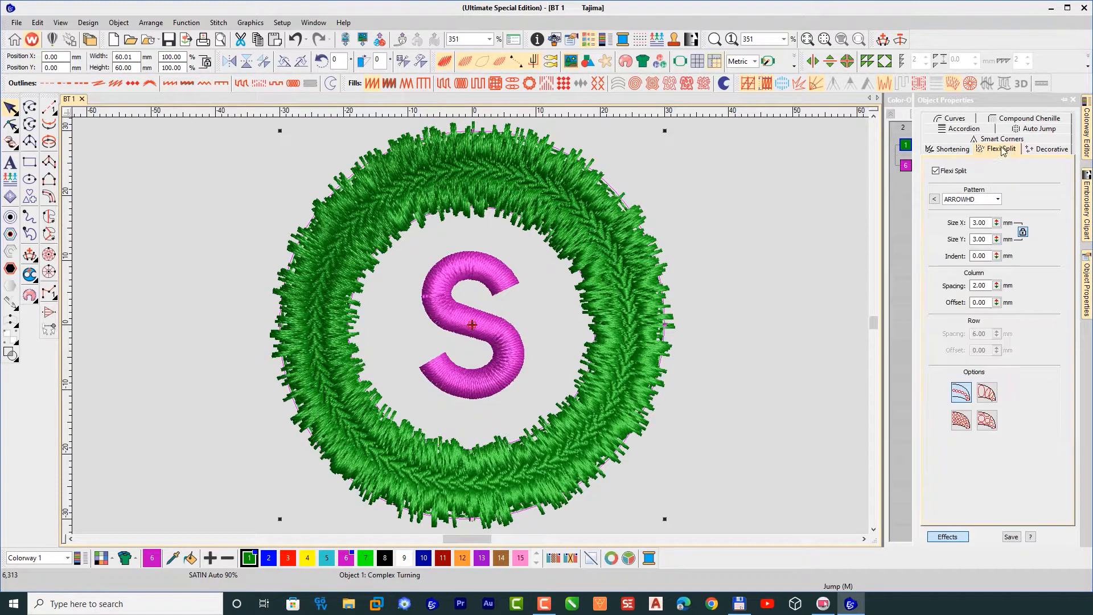
pyautogui.doubleClick(988, 223)
pyautogui.write('2')
pyautogui.press('Return')
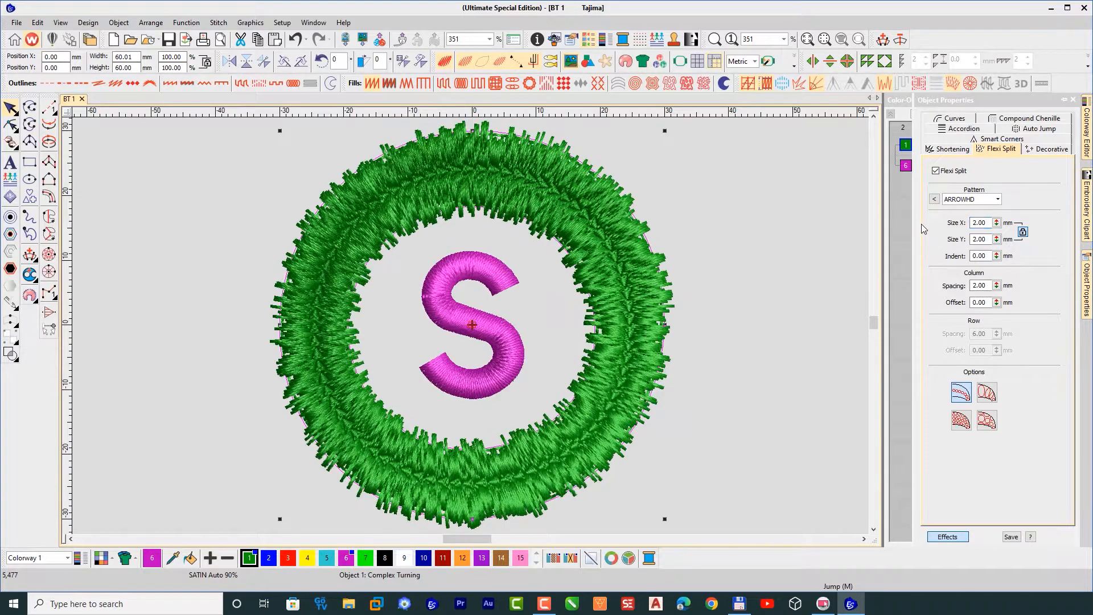
pyautogui.doubleClick(988, 285)
pyautogui.write('1.5')
pyautogui.press('Return')
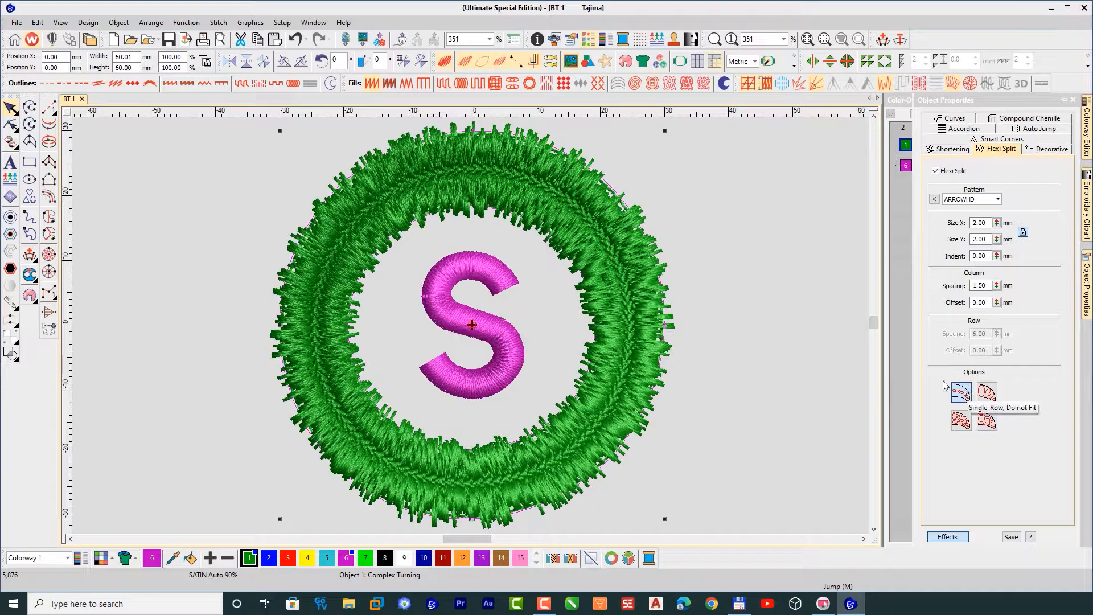
# Step: Try the second single-row Flexi Split layout on the ring and apply the last layout option, which uses row spacing
pyautogui.click(987, 392)
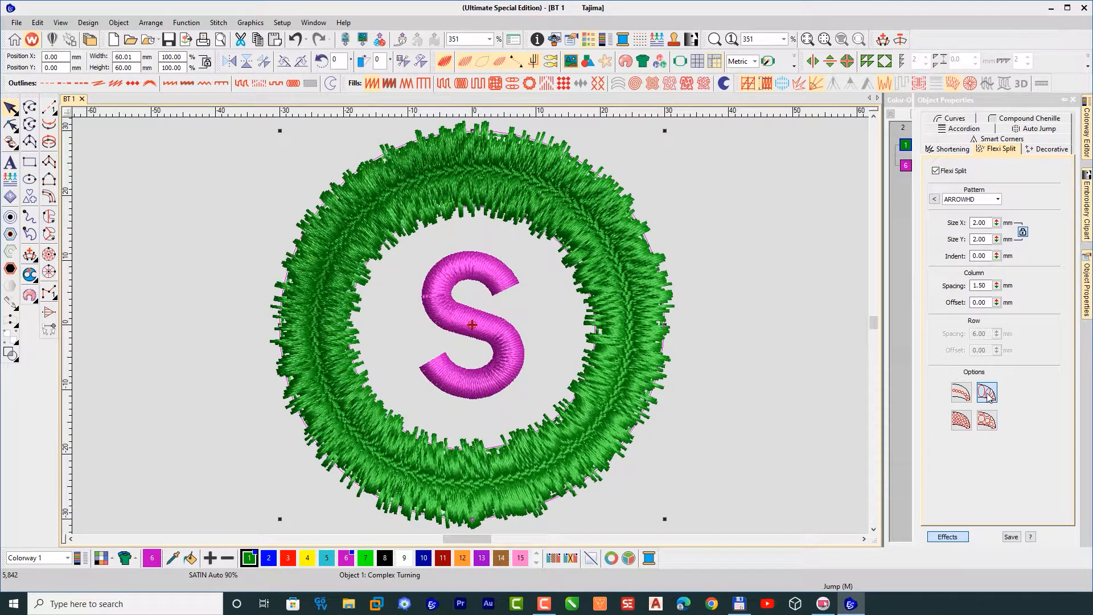
pyautogui.click(986, 422)
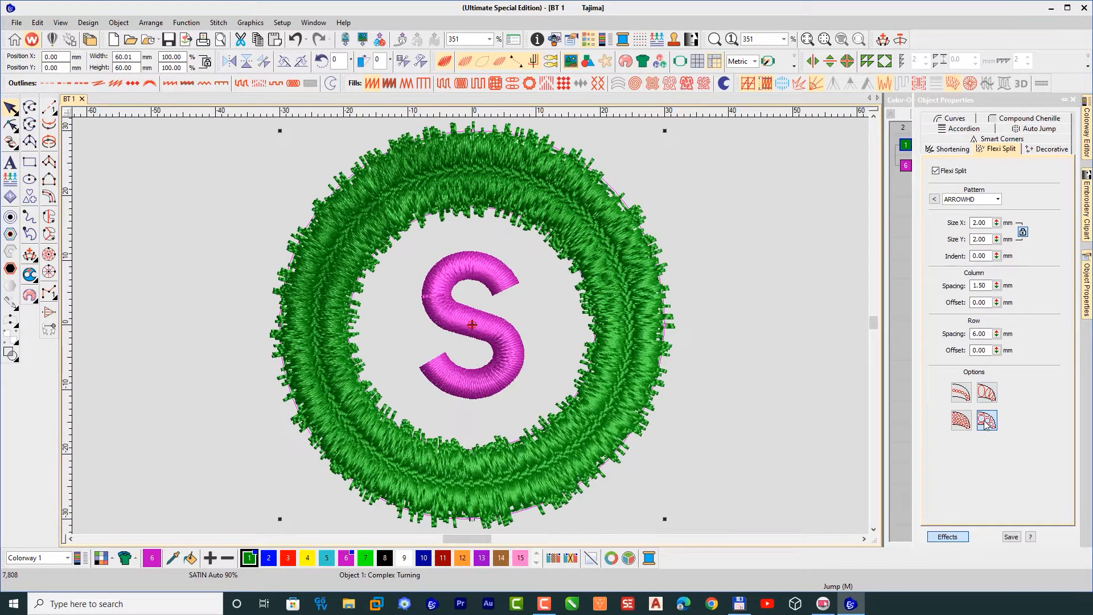
# Step: Try the third and second Flexi Split layout options on the ring and settle on the first, single-row layout
pyautogui.click(960, 421)
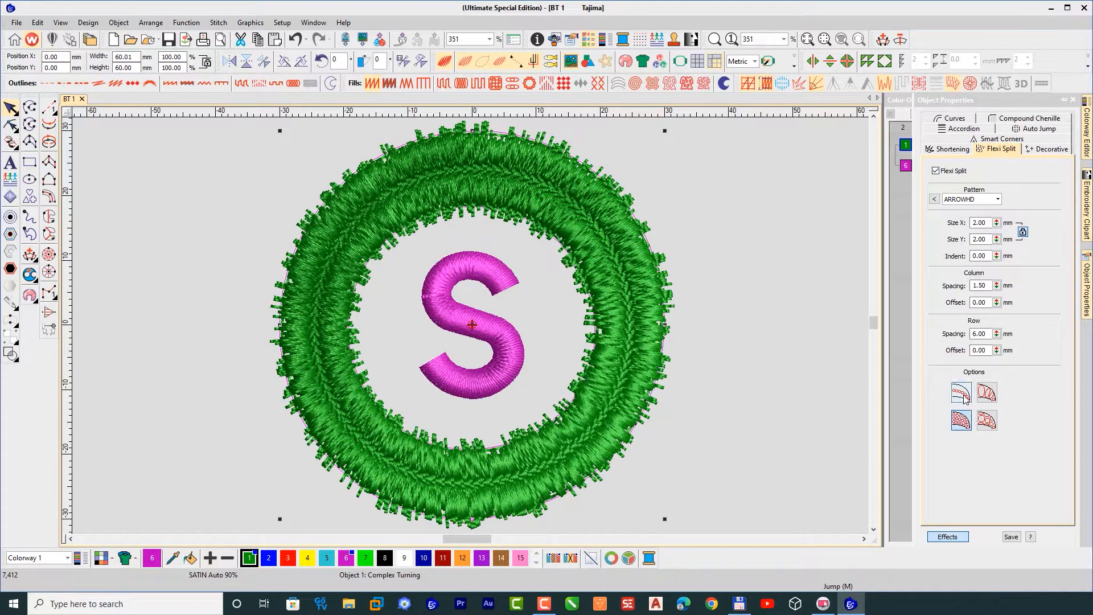
pyautogui.click(988, 397)
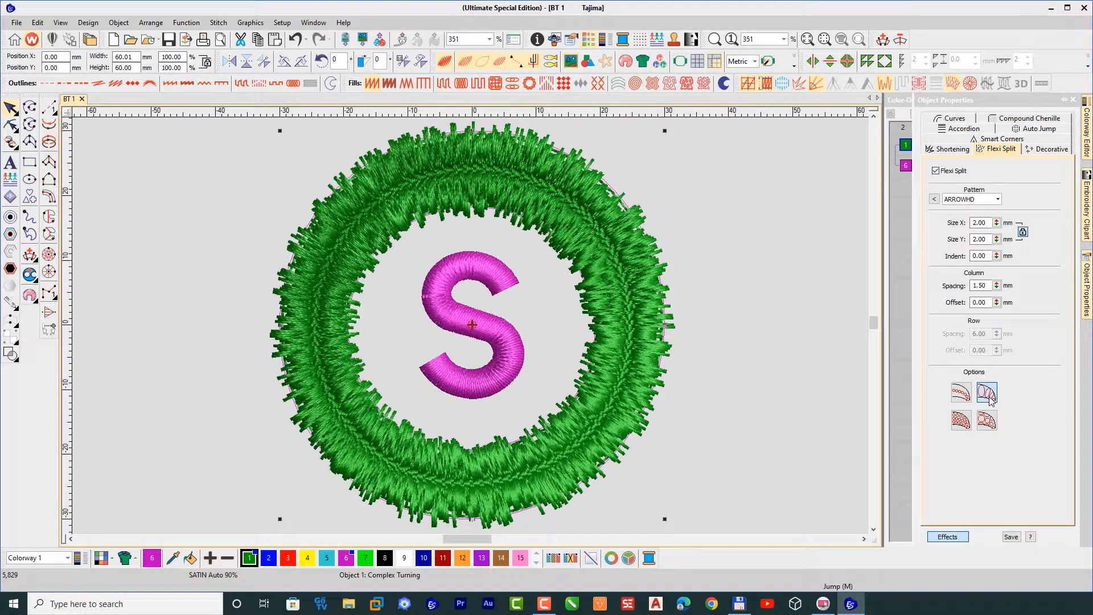
pyautogui.click(961, 394)
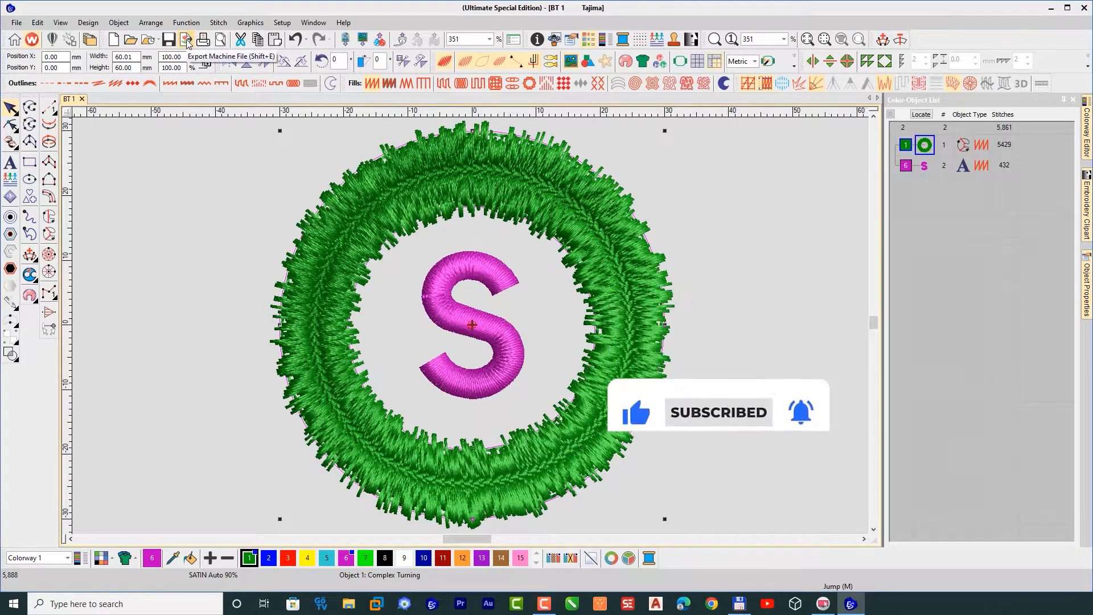
# Step: Start exporting the design as a machine file in the Brother/Babylock/Deco (*.PES) format
pyautogui.click(14, 24)
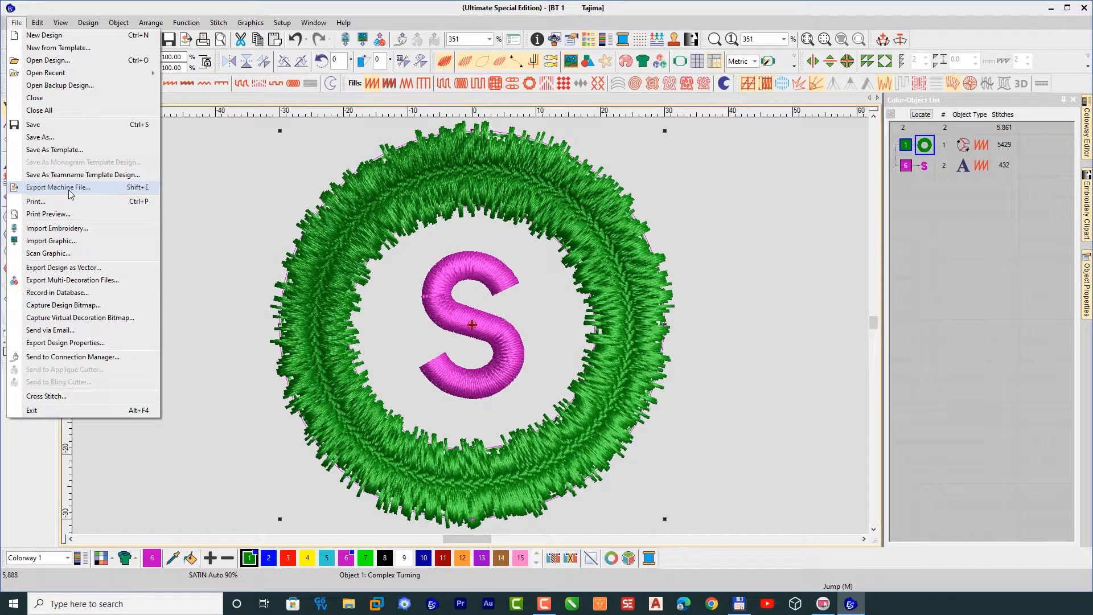
pyautogui.click(67, 188)
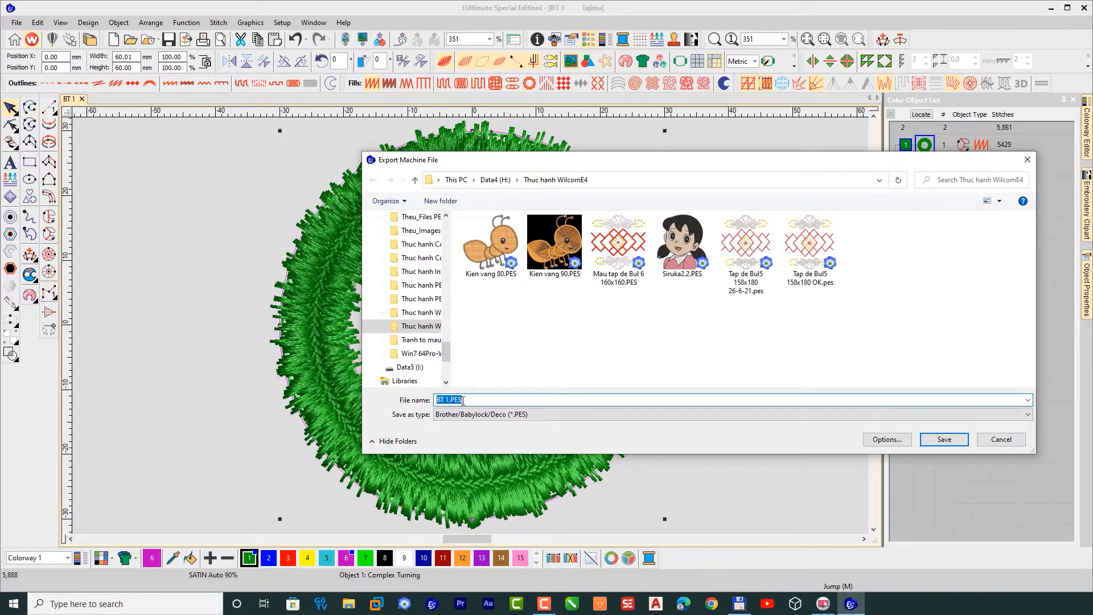
pyautogui.click(1028, 415)
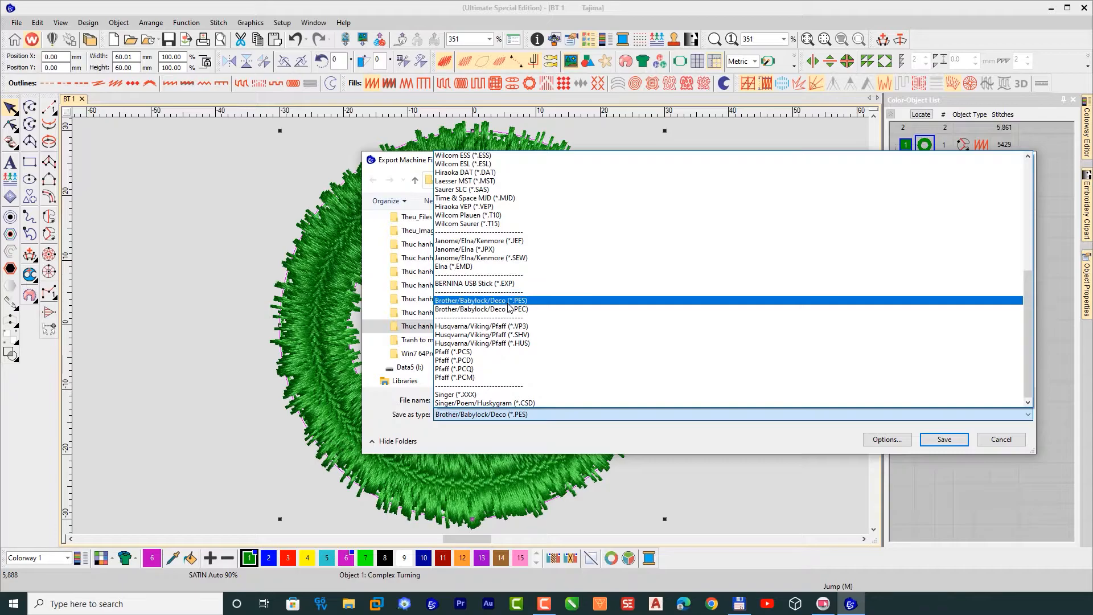
pyautogui.click(508, 304)
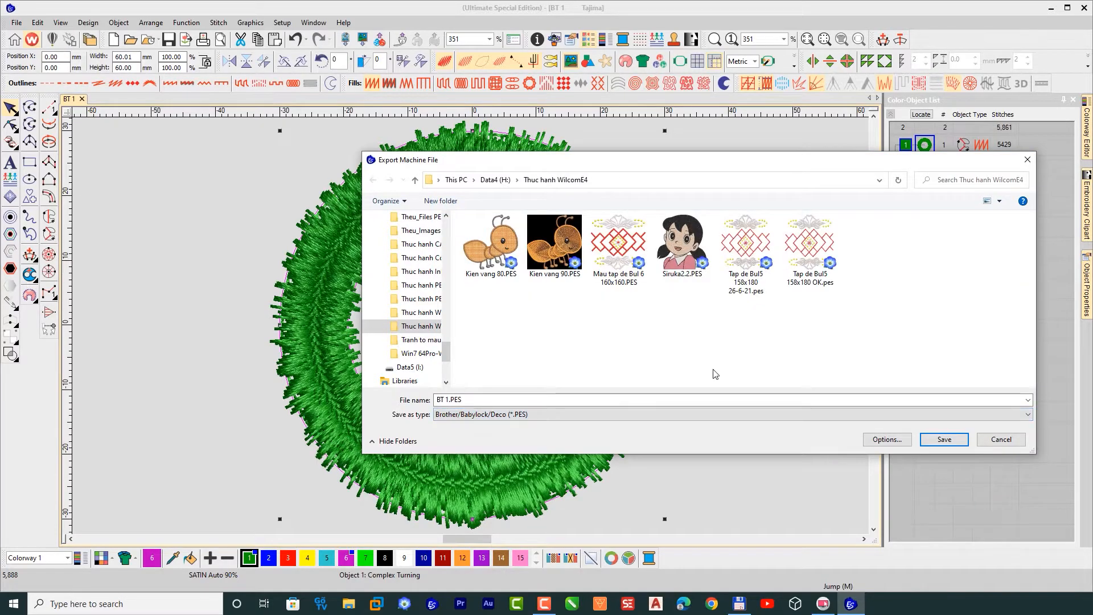
# Step: Name the machine file BT 2.PES and save it in the Thuc hanh WilcomE4 folder
pyautogui.click(448, 400)
pyautogui.click(449, 401)
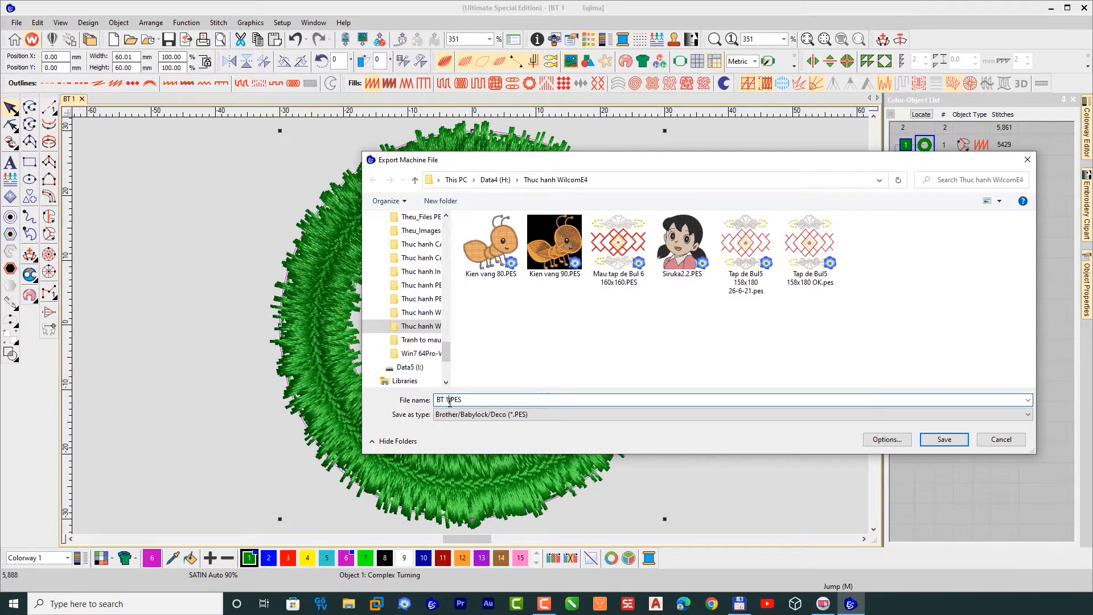
pyautogui.press('BackSpace')
pyautogui.write('2')
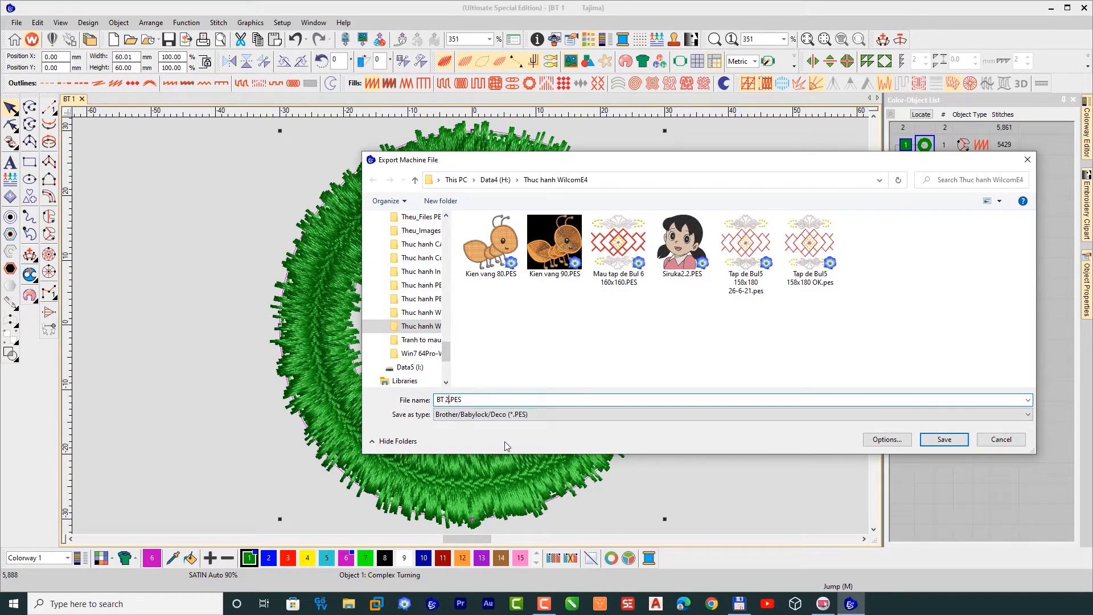
pyautogui.click(943, 442)
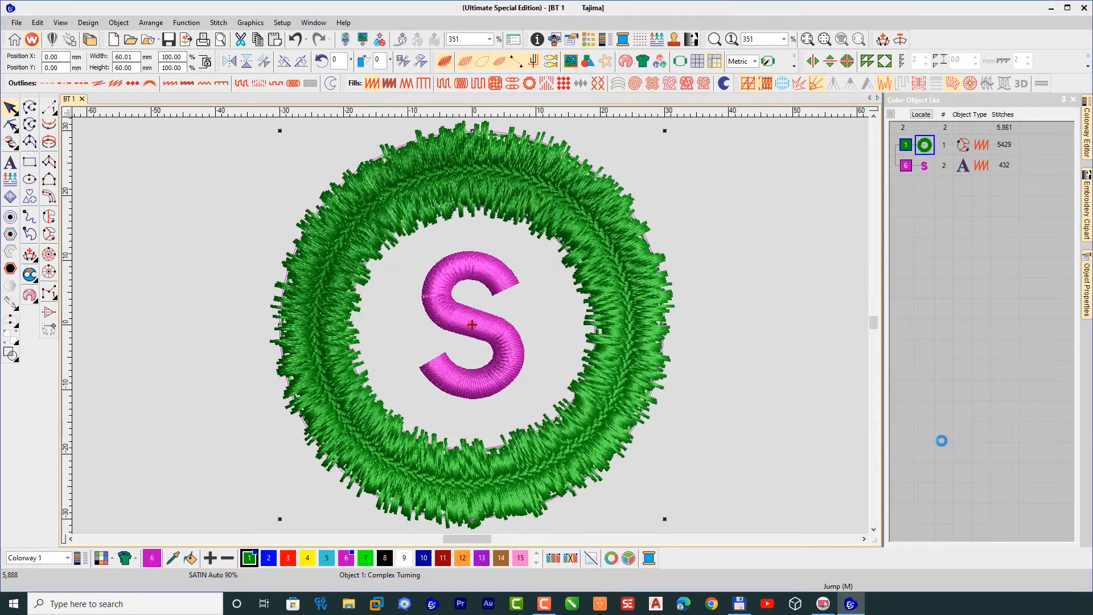